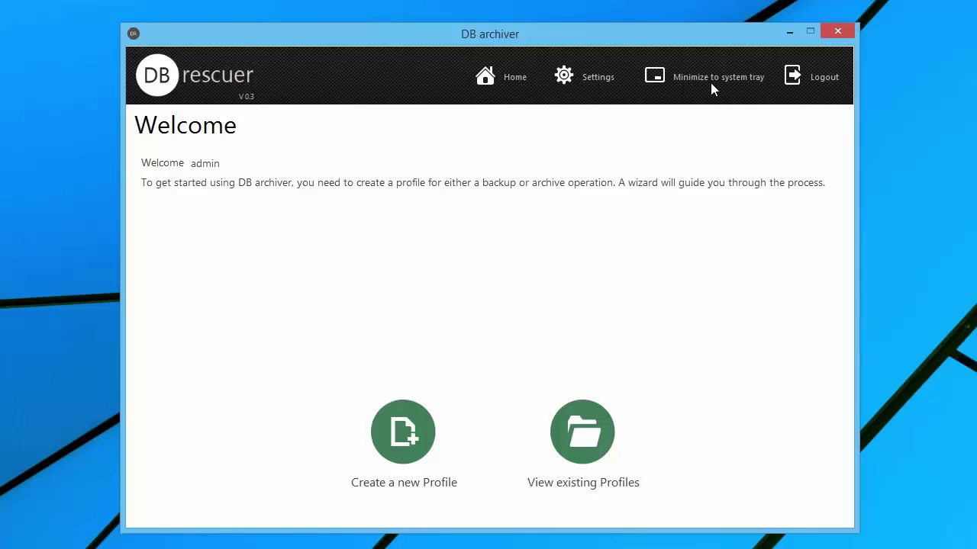
Review the user and email notification settings, including the password change and Gmail options, and leave without saving.
click(591, 80)
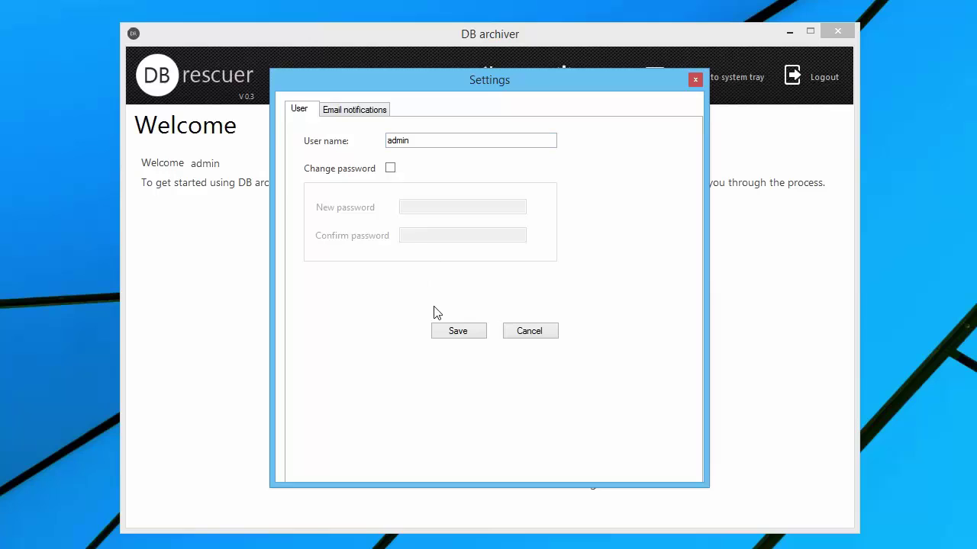
click(390, 168)
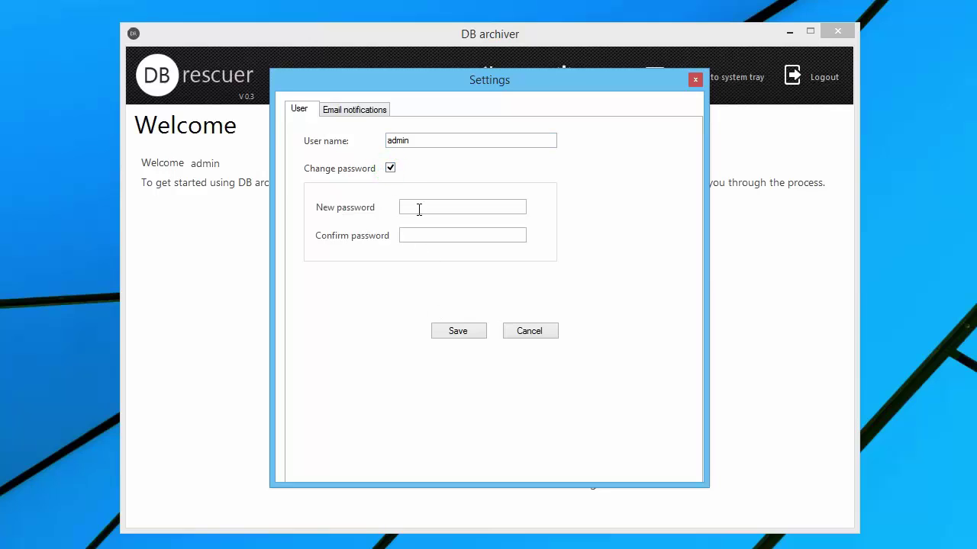
click(391, 169)
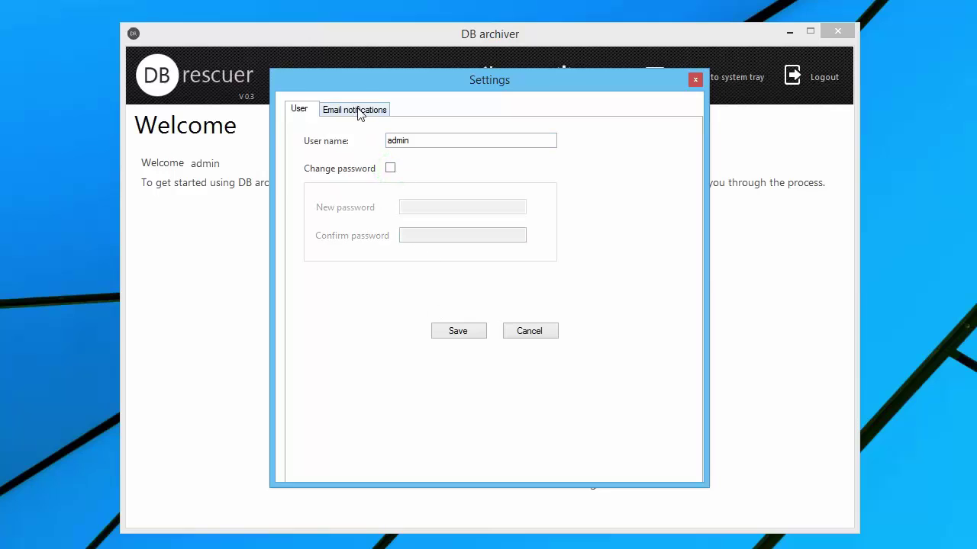
click(359, 112)
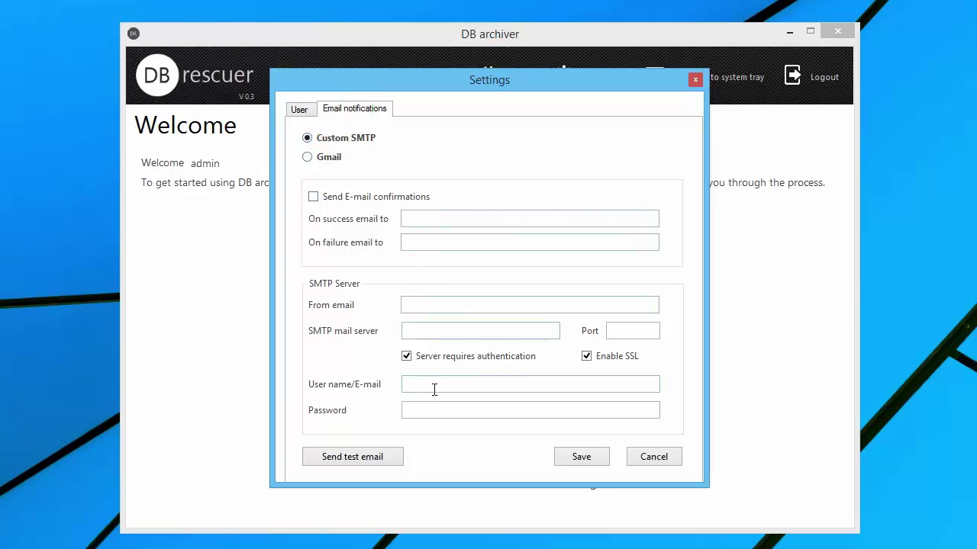
click(328, 156)
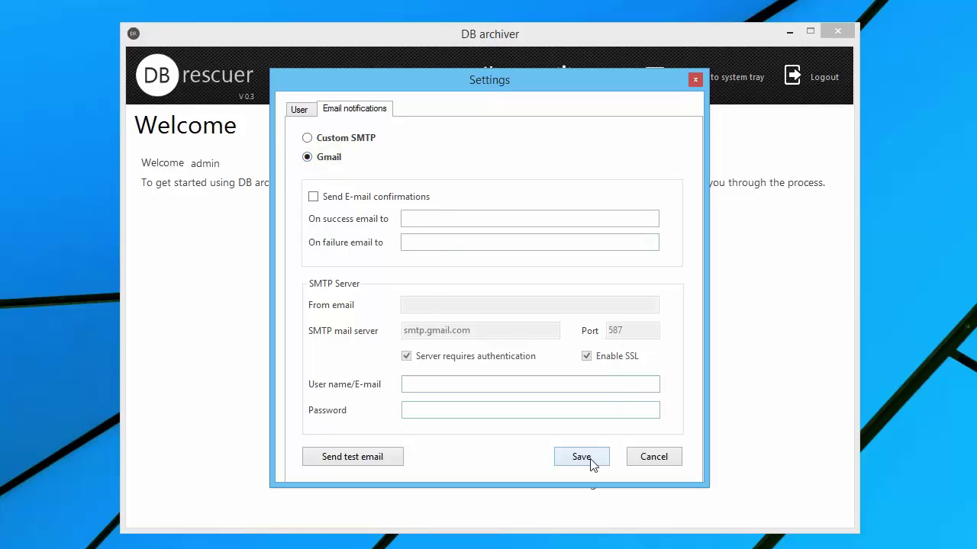
click(654, 457)
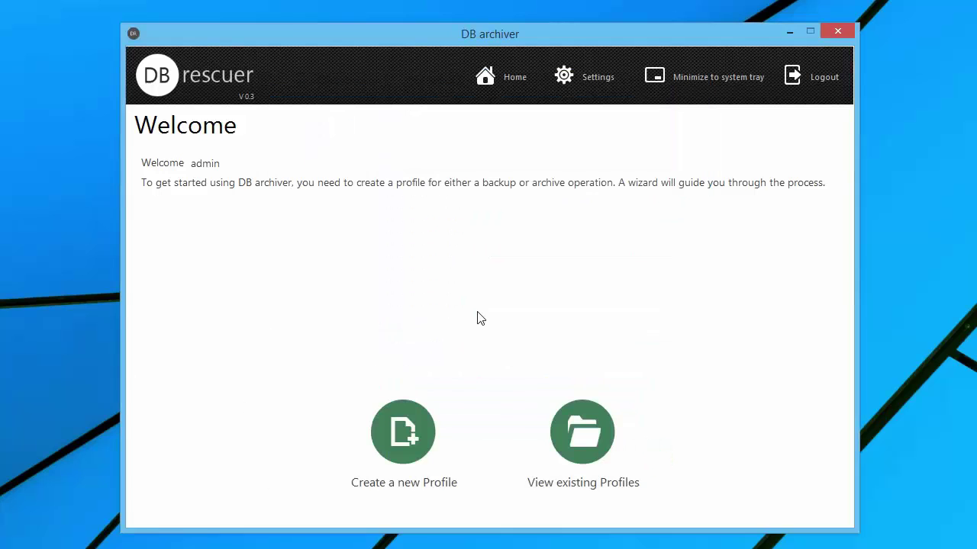
Create a profile with source connection "Test Source DB" on server DEVSERVER\DS2014, SQL login sa with its password, and database test_db_1.
click(416, 447)
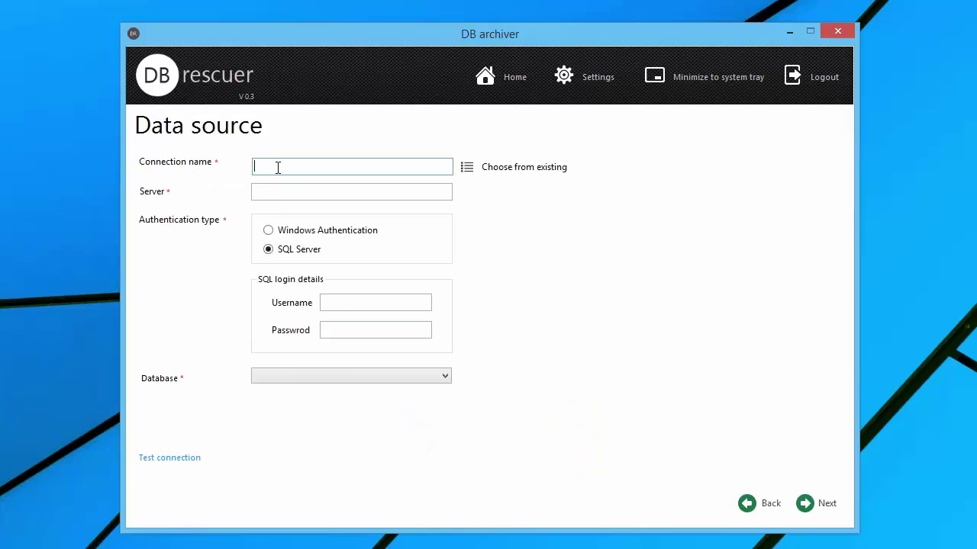
text(Test Source DB)
key(Tab)
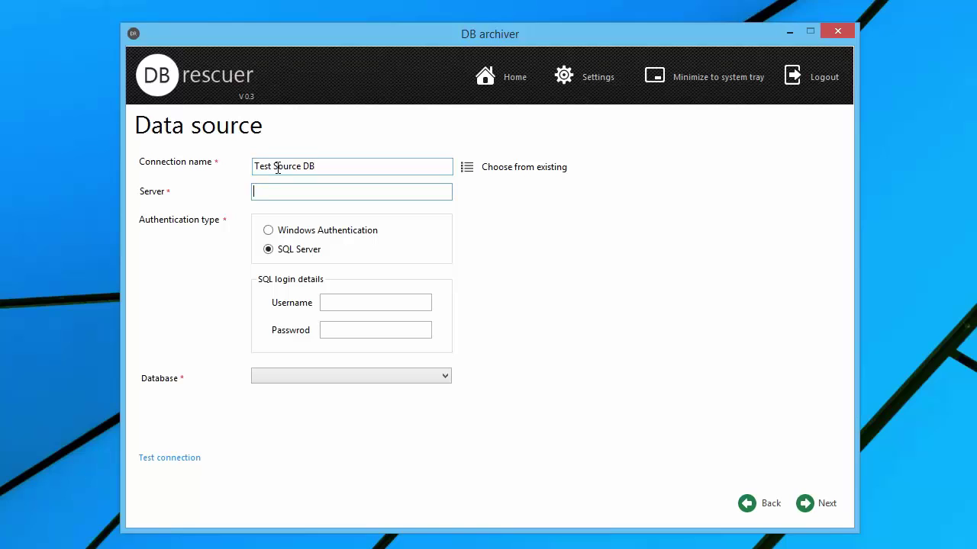
text(DEVSERVER\)
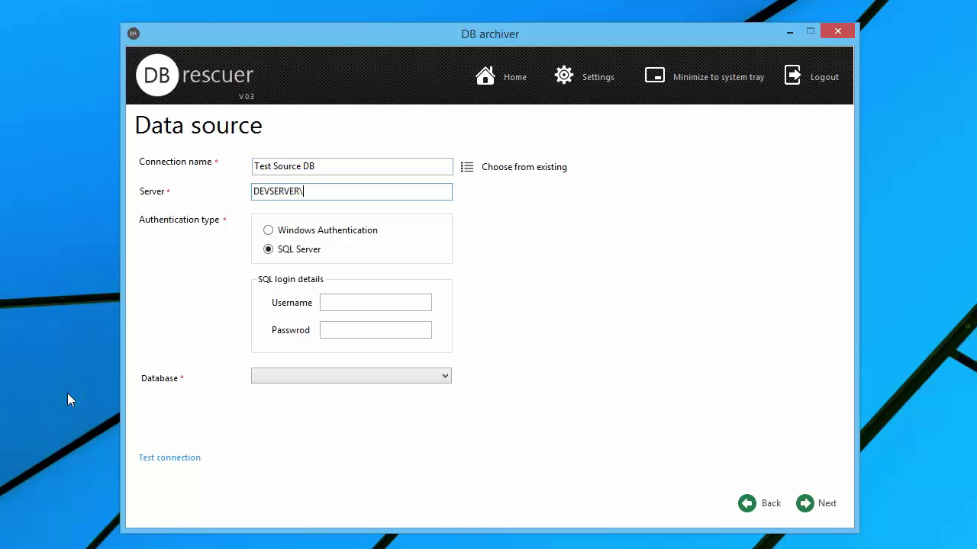
text(DS2014)
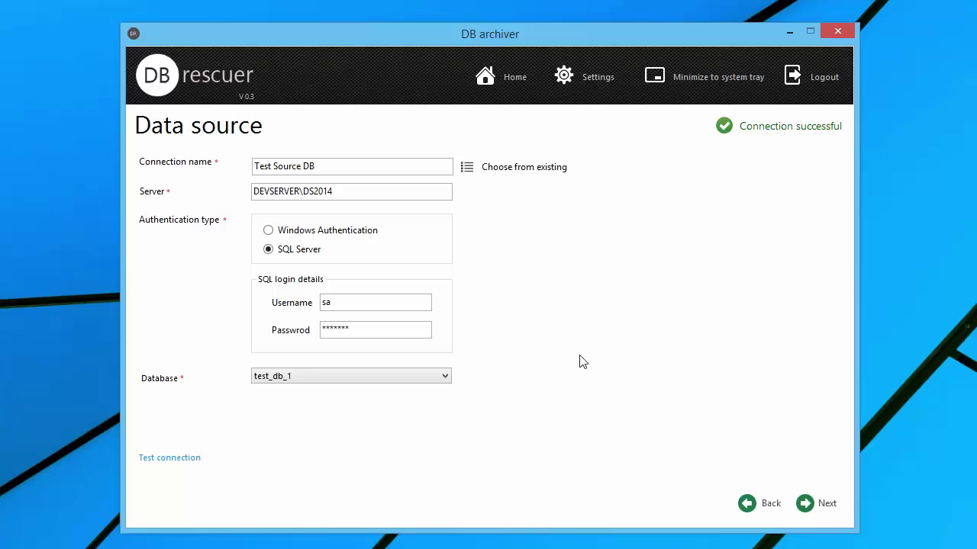
click(818, 501)
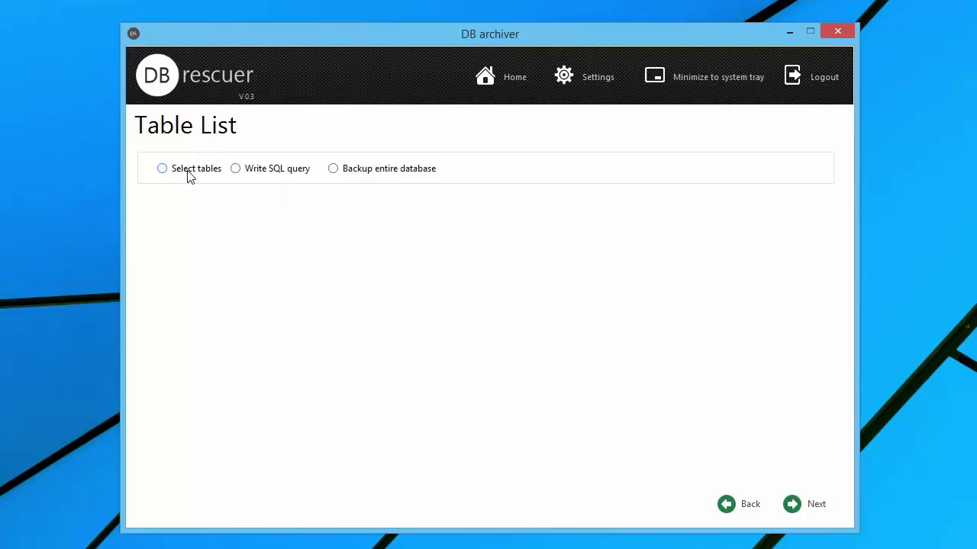
Select the Users table for the profile, with ID as the primary key field and CreatedDate as the date time field.
click(190, 176)
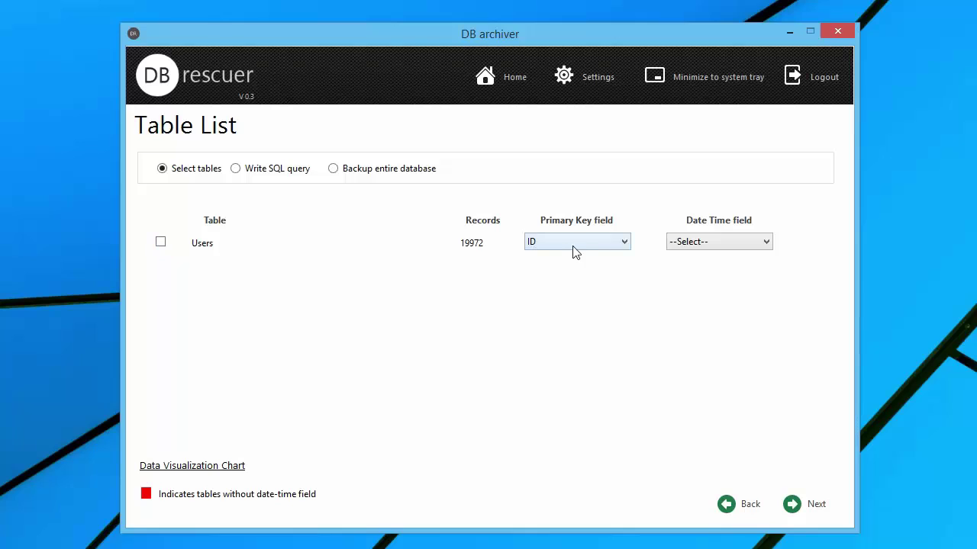
click(613, 243)
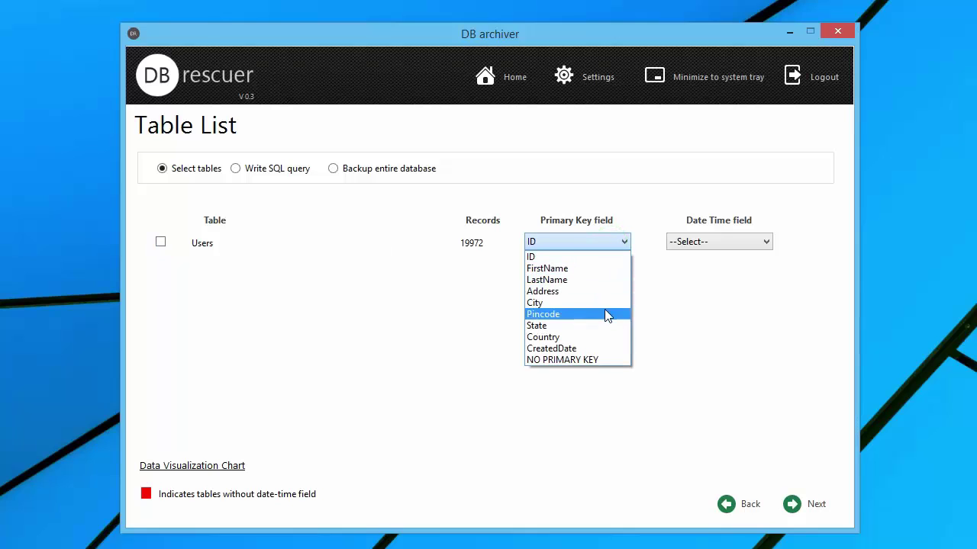
click(608, 358)
click(621, 244)
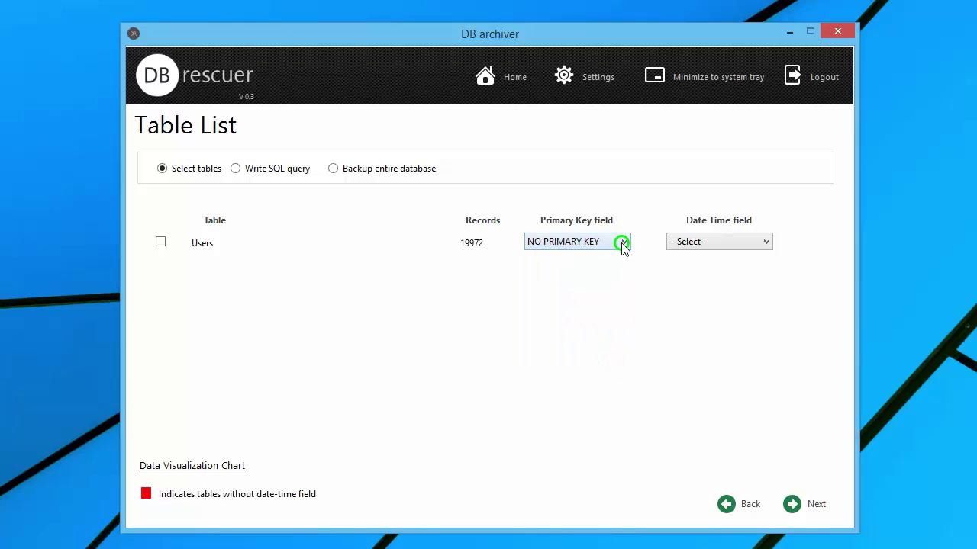
click(588, 258)
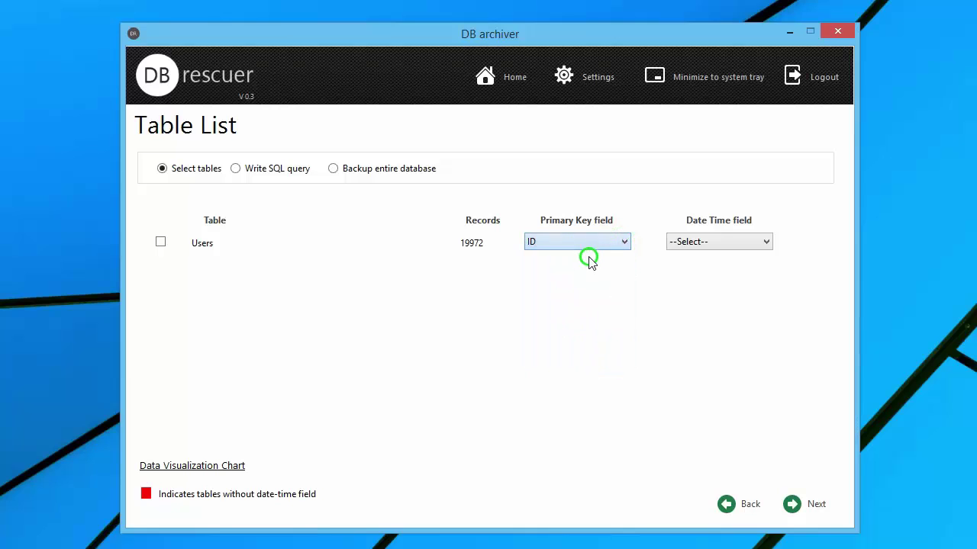
click(743, 241)
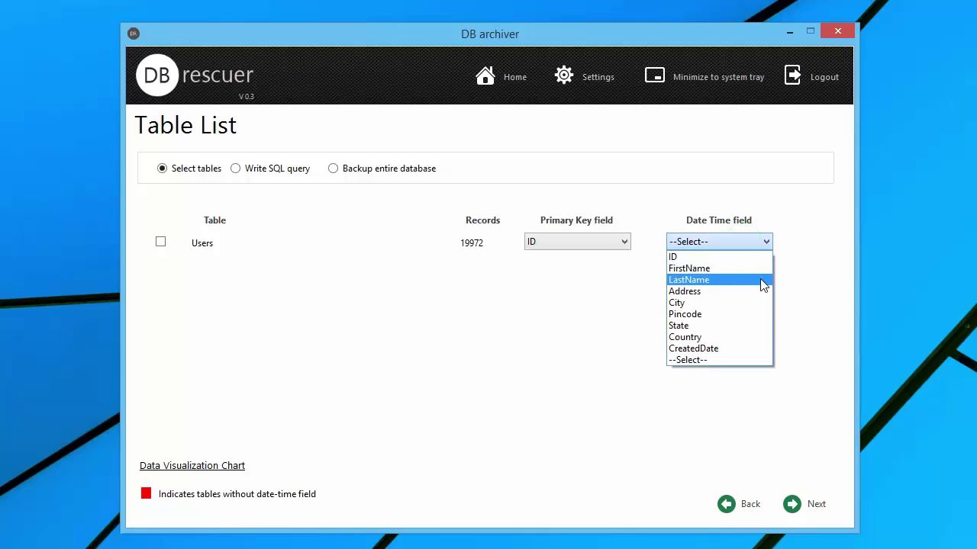
click(747, 348)
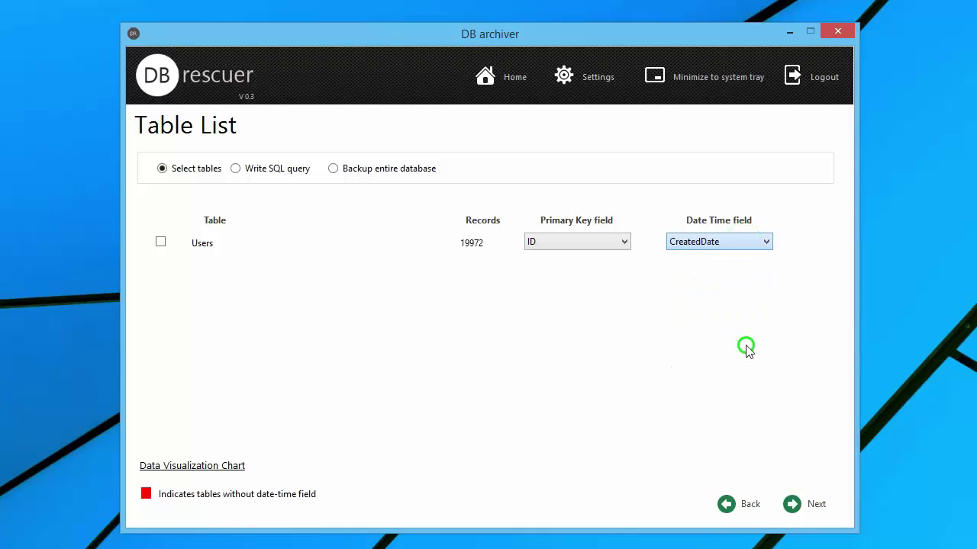
click(160, 242)
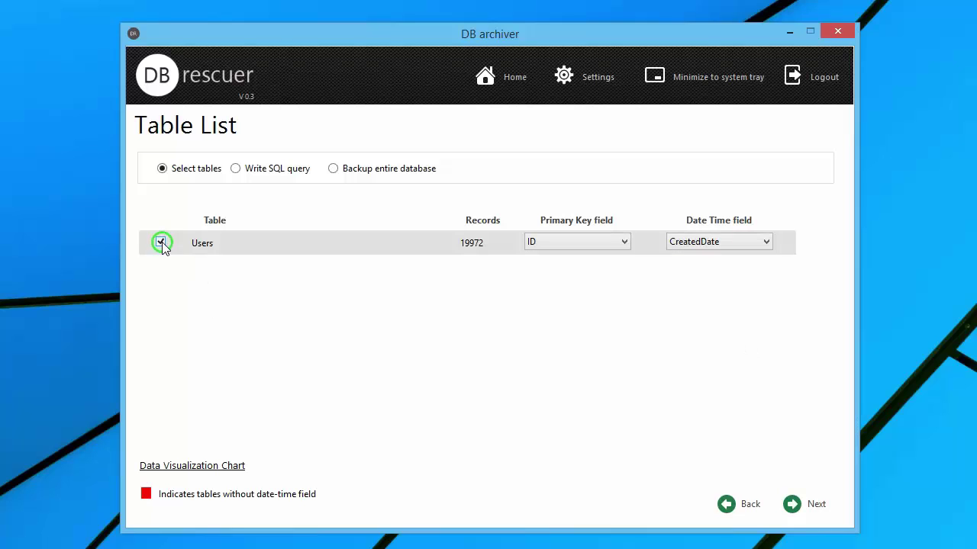
Examine the data visualization chart for the number of records per table, and close it.
click(209, 467)
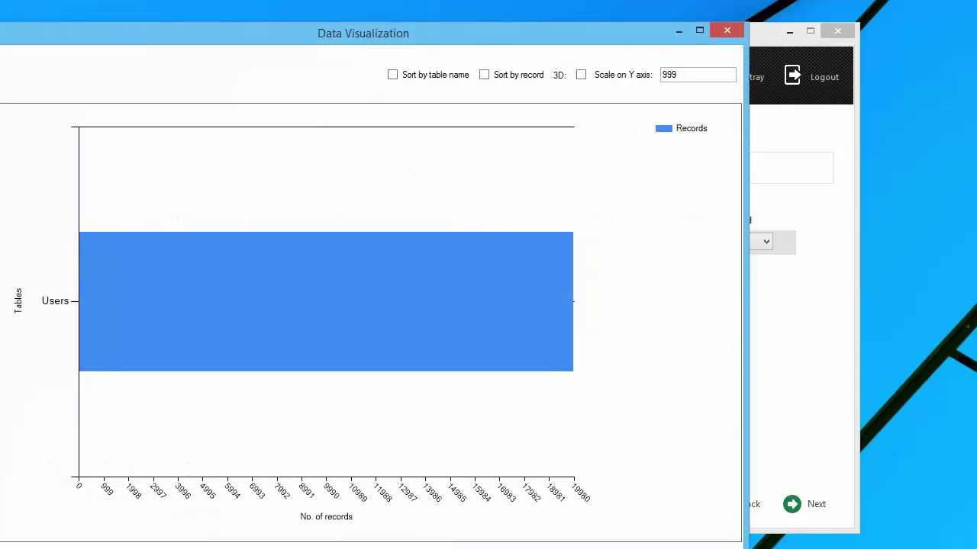
drag(480, 43, 566, 33)
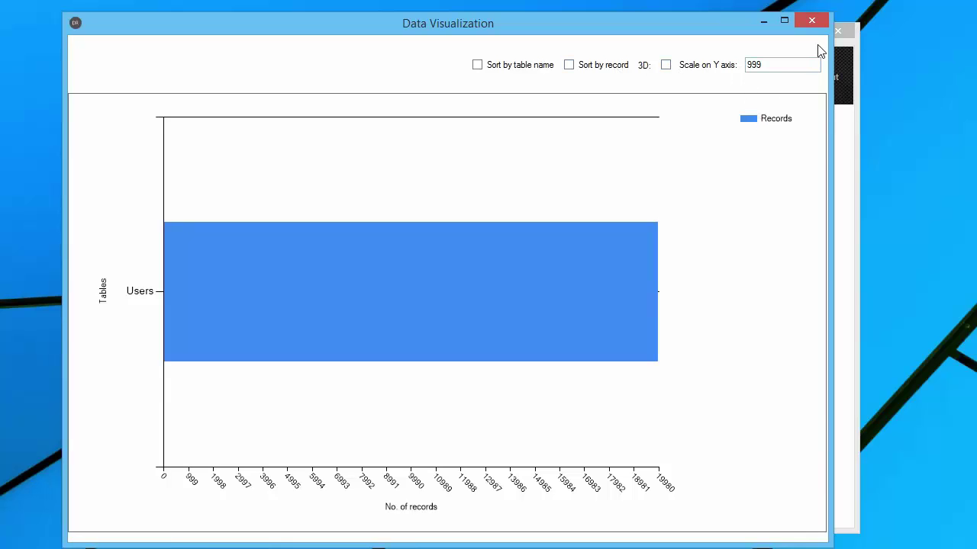
click(812, 21)
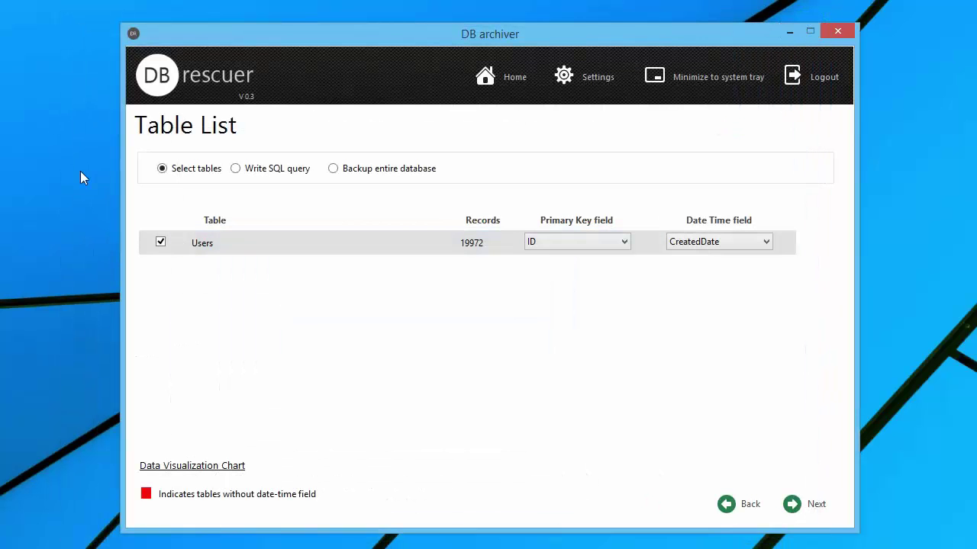
Proceed to the data destination, name the connection "Test DestDB" and set its server to DEVSERVER\DS2014.
click(810, 515)
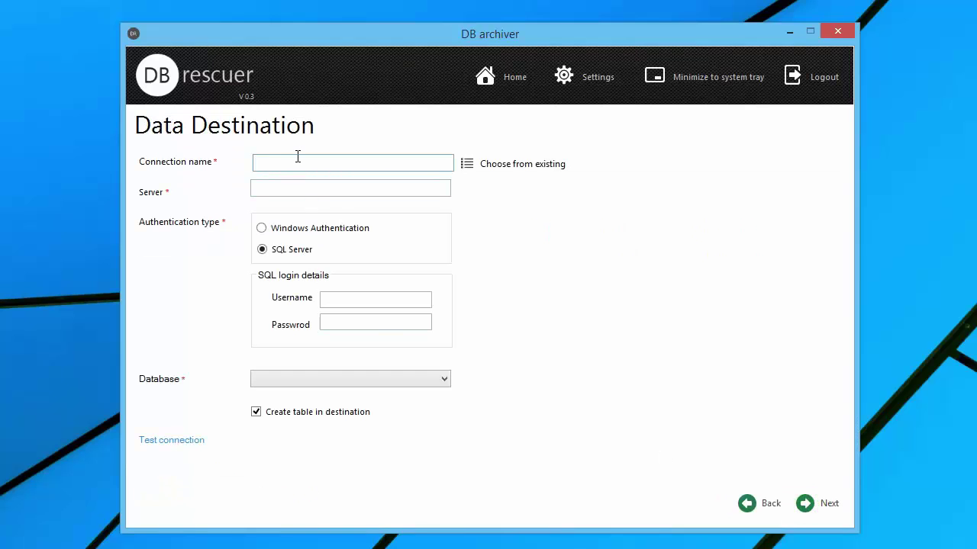
text(Test DestDB)
key(Tab)
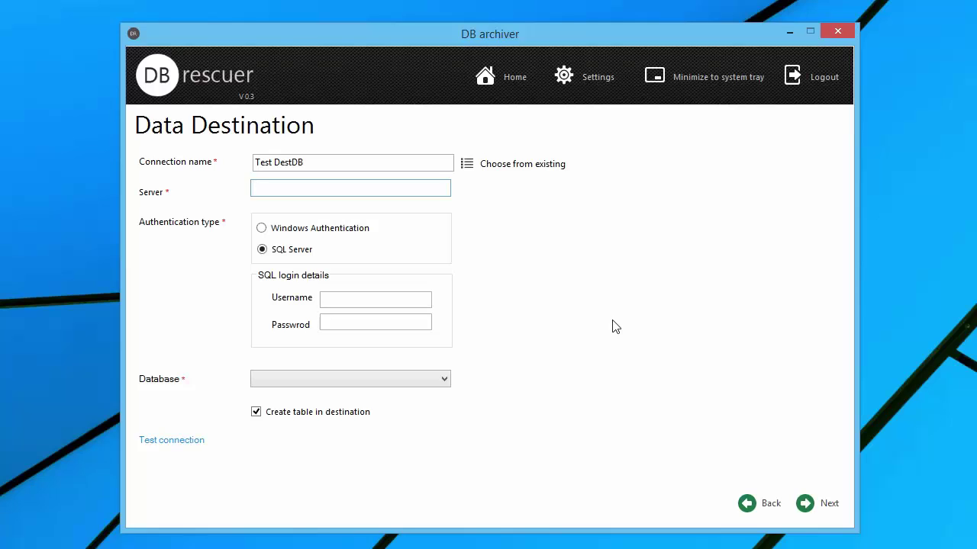
text(DEVSERVER\DS2014)
Fill in the destination's SQL login details with username sa and the account password.
click(334, 298)
text(sa)
key(Tab)
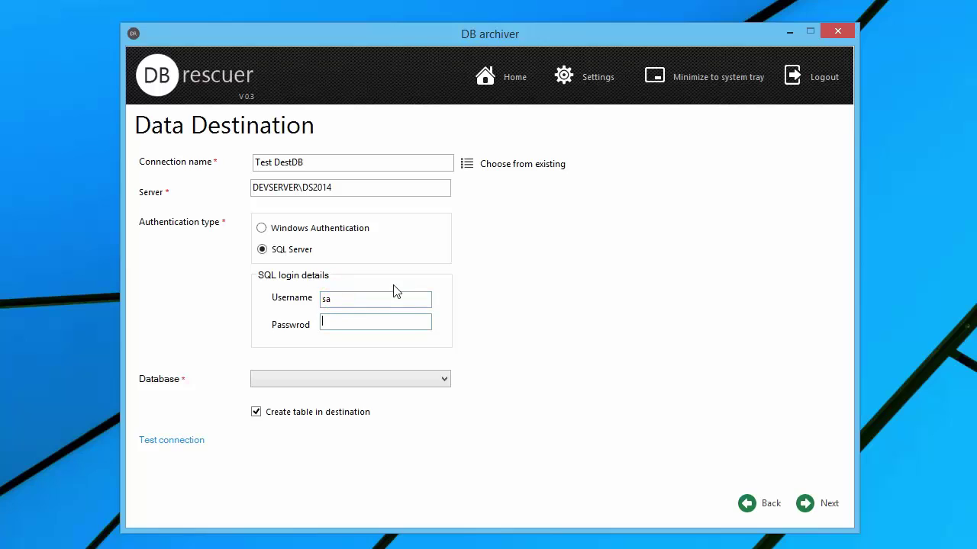
text(*******)
key(Tab)
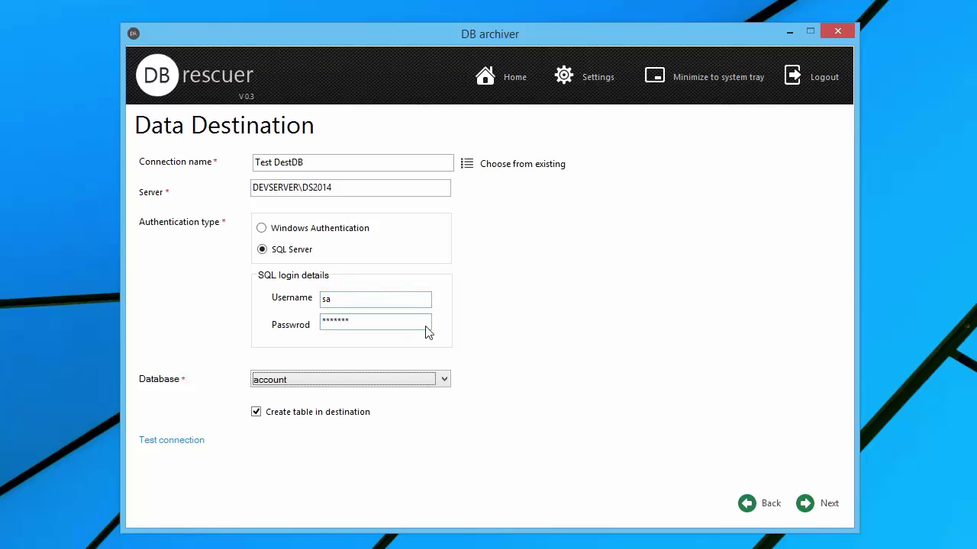
Choose test_db_2 as the destination database, test the connection and continue to the operation settings.
click(444, 380)
click(334, 351)
click(180, 439)
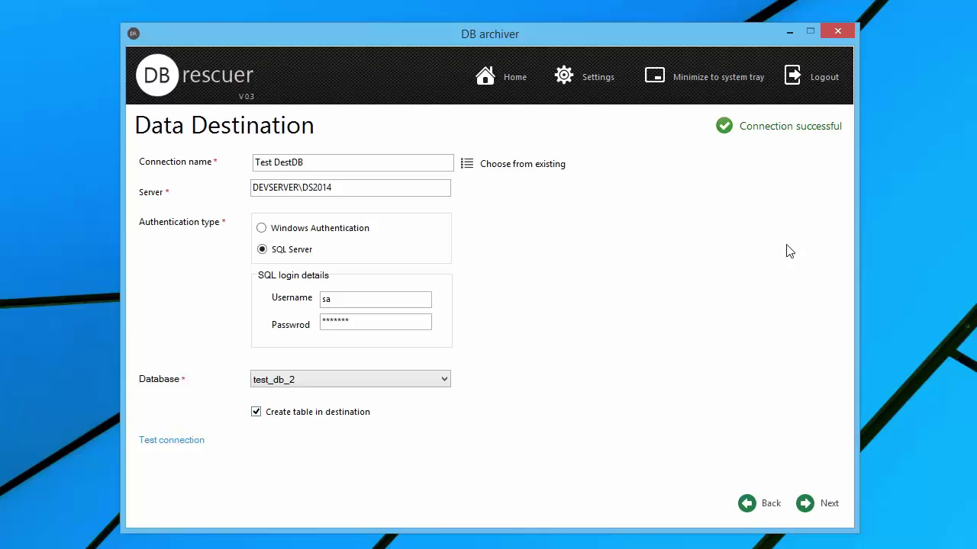
click(820, 500)
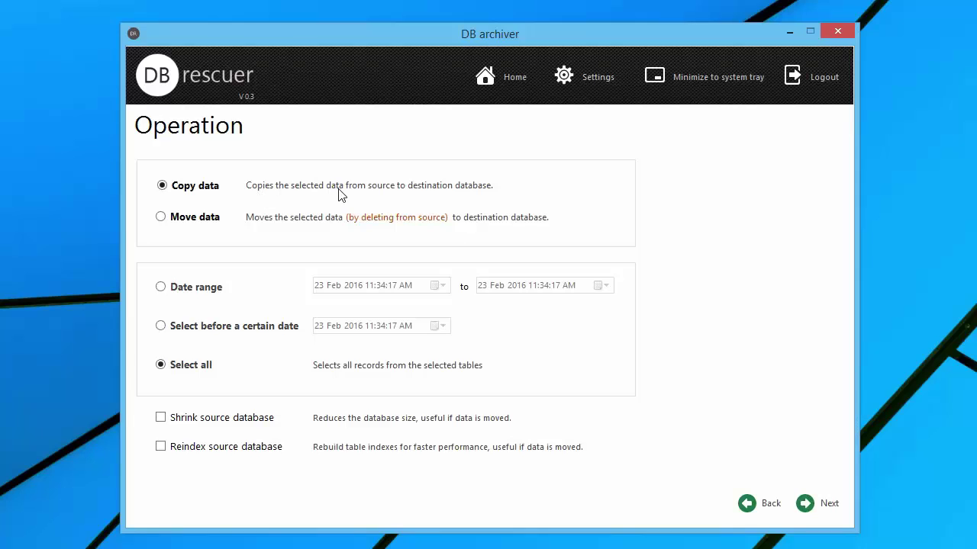
Set the operation to Copy data with Select all for the records, and continue to the summary.
click(196, 220)
click(200, 187)
click(195, 290)
click(438, 326)
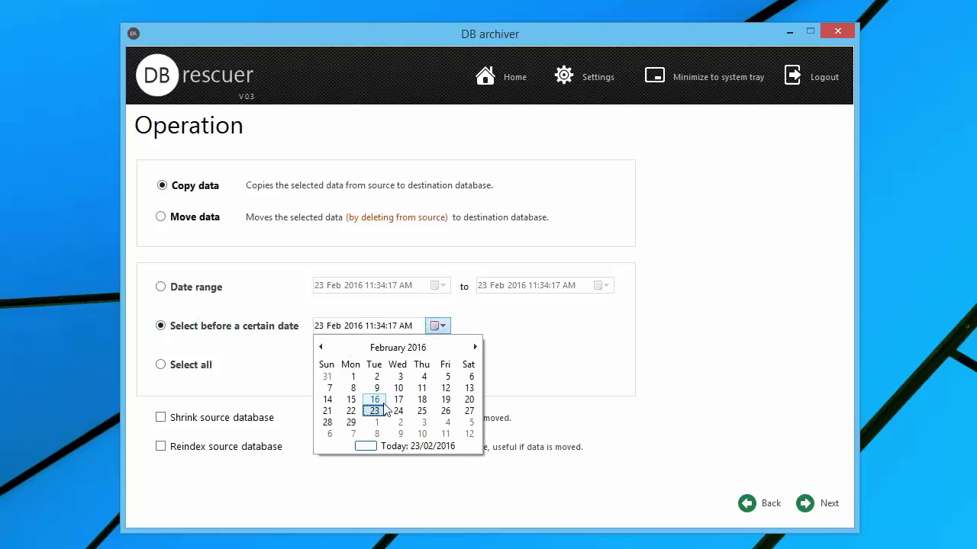
click(392, 348)
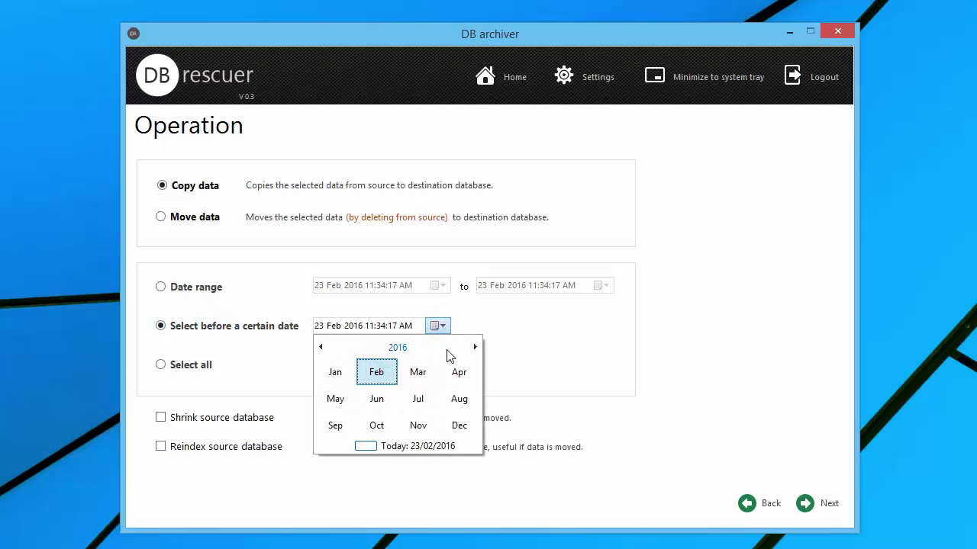
click(523, 320)
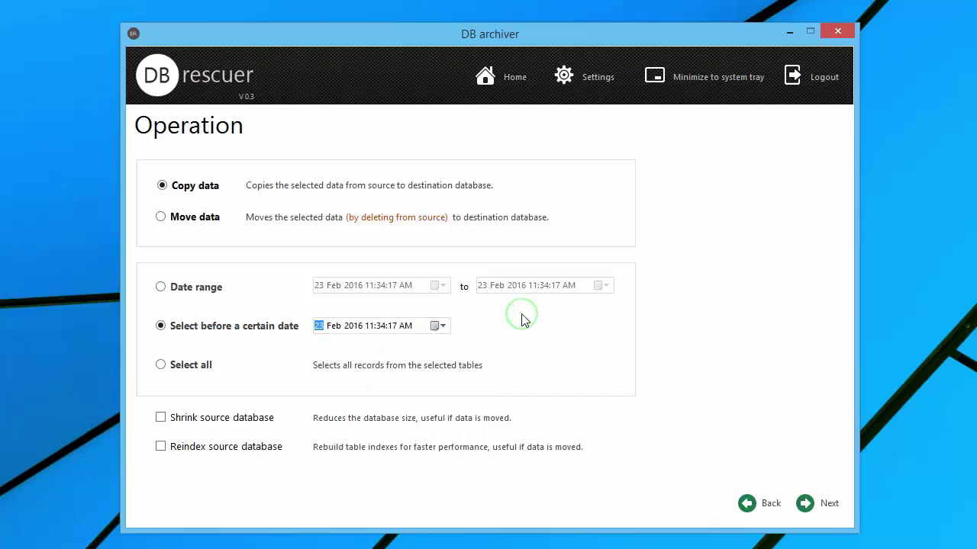
click(197, 368)
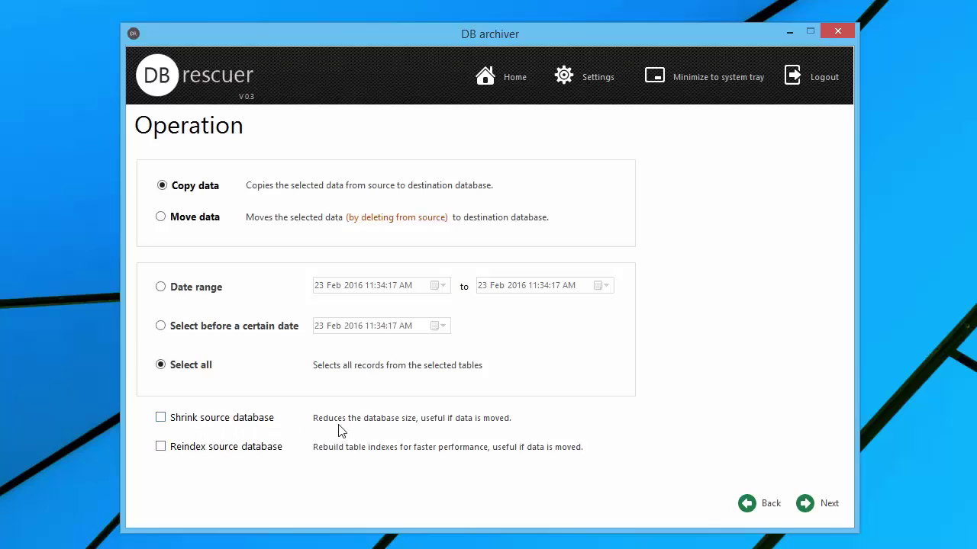
click(832, 503)
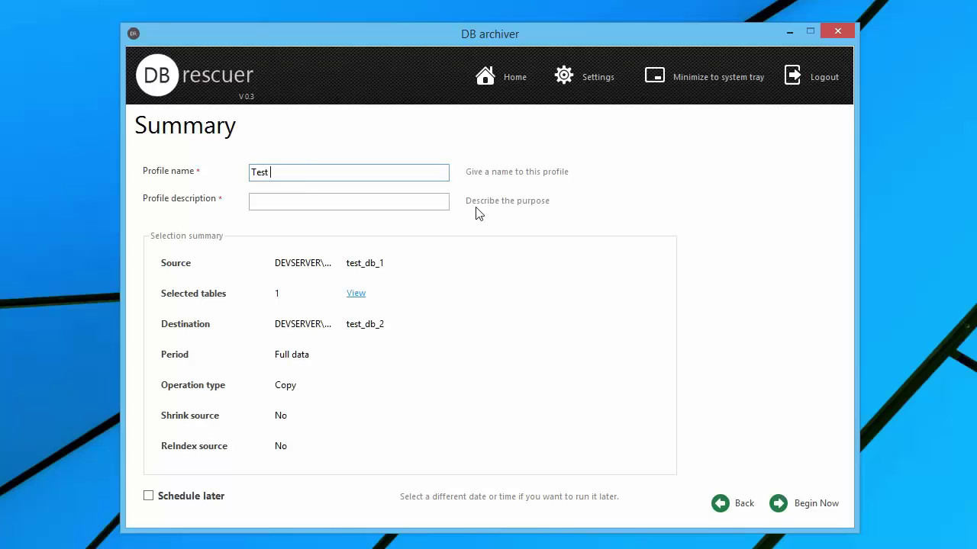
Name the profile "Test Copy data" and describe it as "Test Copy data from DB1 to DB2".
text(Test Copy )
text(data)
text(Te)
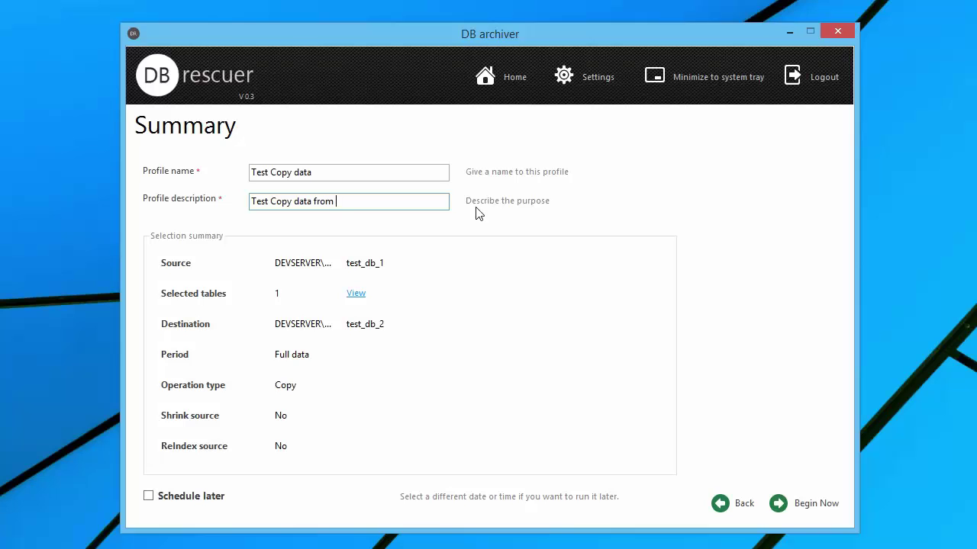
text(DB1 to DB2)
View the summary of selected tables and their row counts, and close it.
click(356, 296)
drag(263, 55, 485, 139)
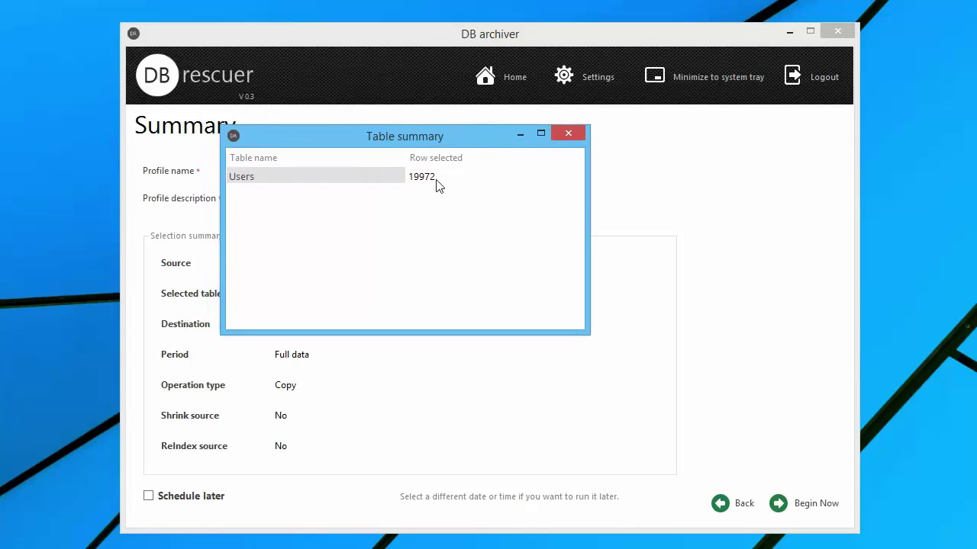
click(561, 135)
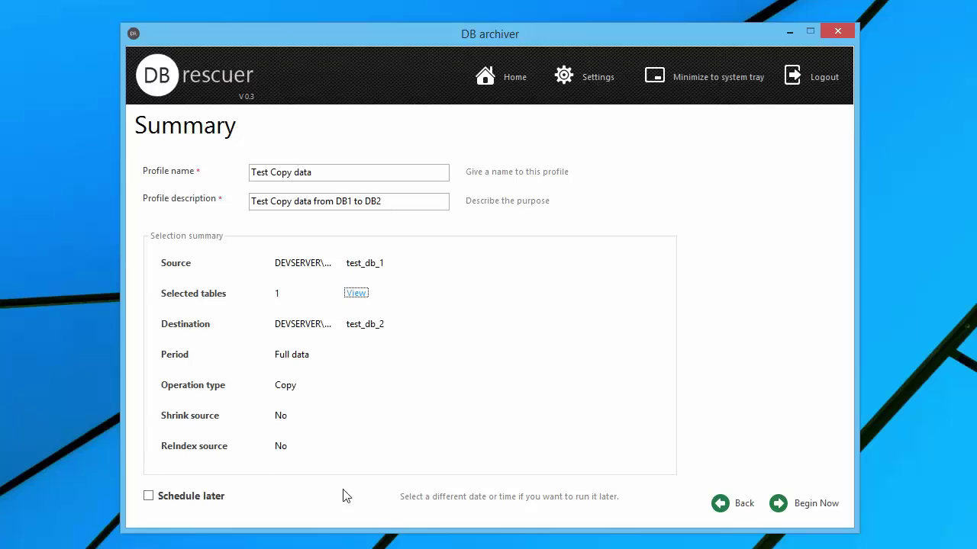
click(202, 496)
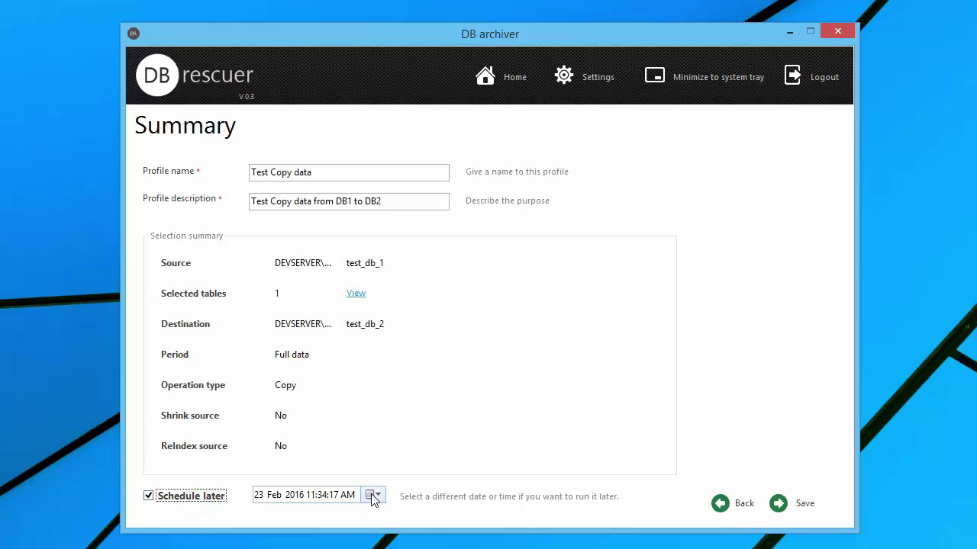
click(372, 496)
click(372, 494)
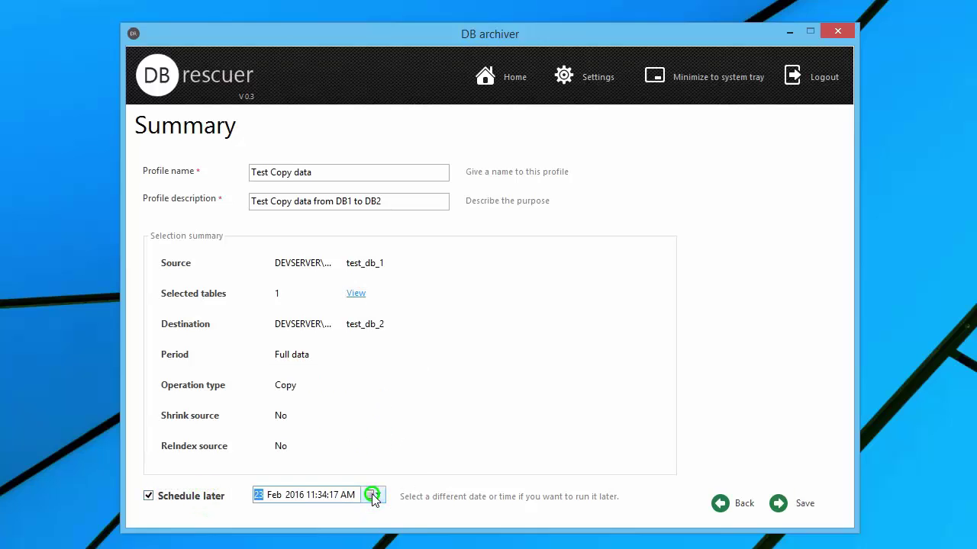
click(149, 496)
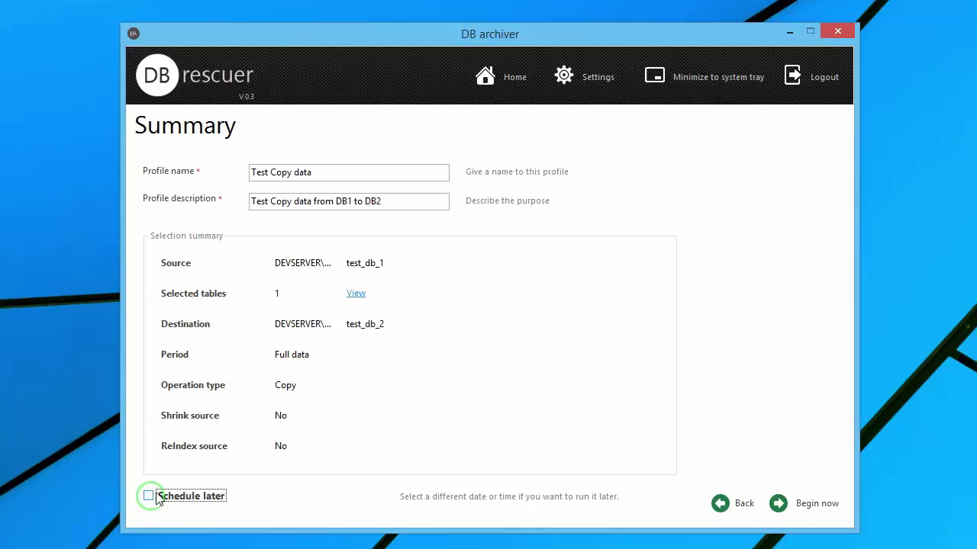
Start running the copy profile immediately.
click(810, 513)
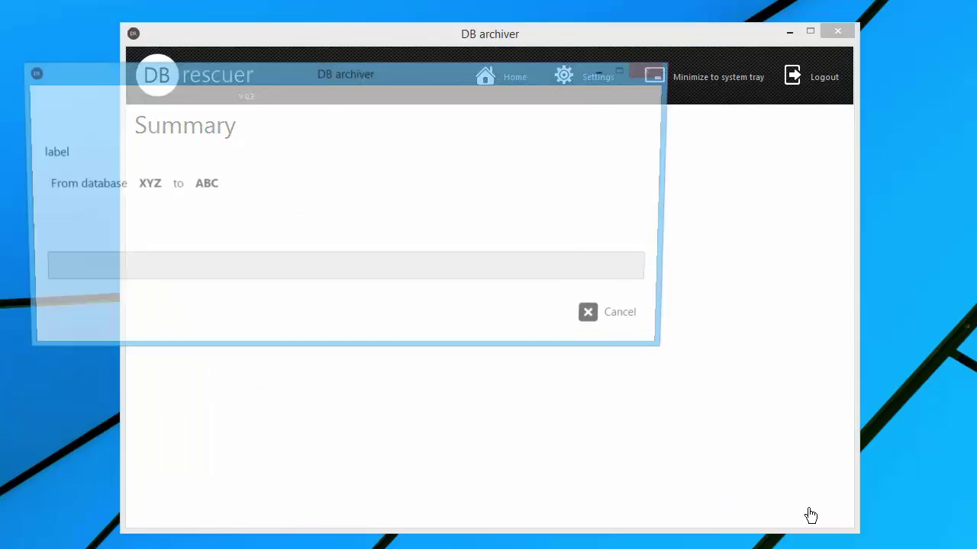